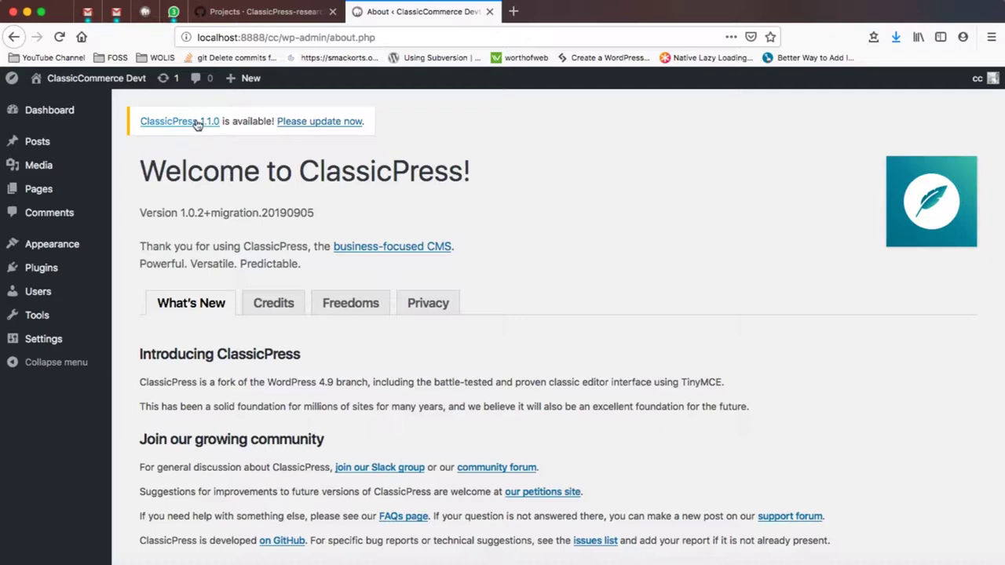
Open the ClassicPress 1.1.0 release details from the About page's update notice in a new tab.
left_click(196, 123, "super")
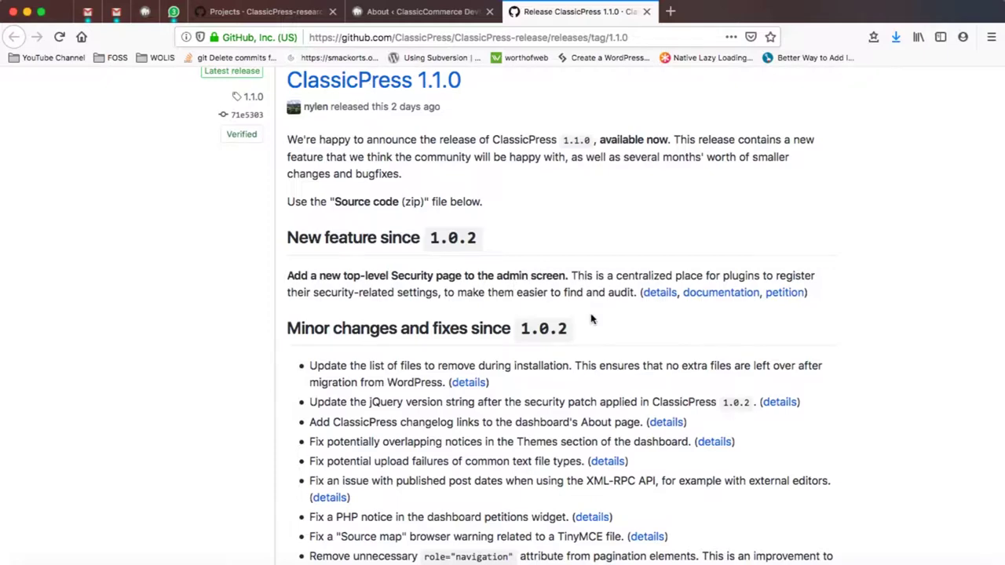
Read the 1.1.0 release notes down to the Assets section with the Source code zip and tar.gz.
scroll(592, 316, "down", 4)
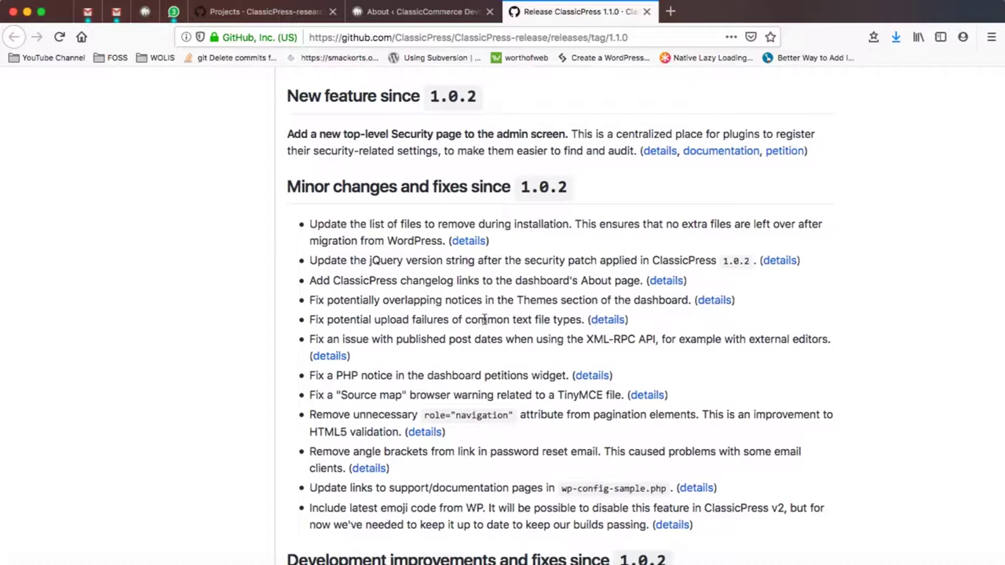
scroll(484, 319, "down", 1)
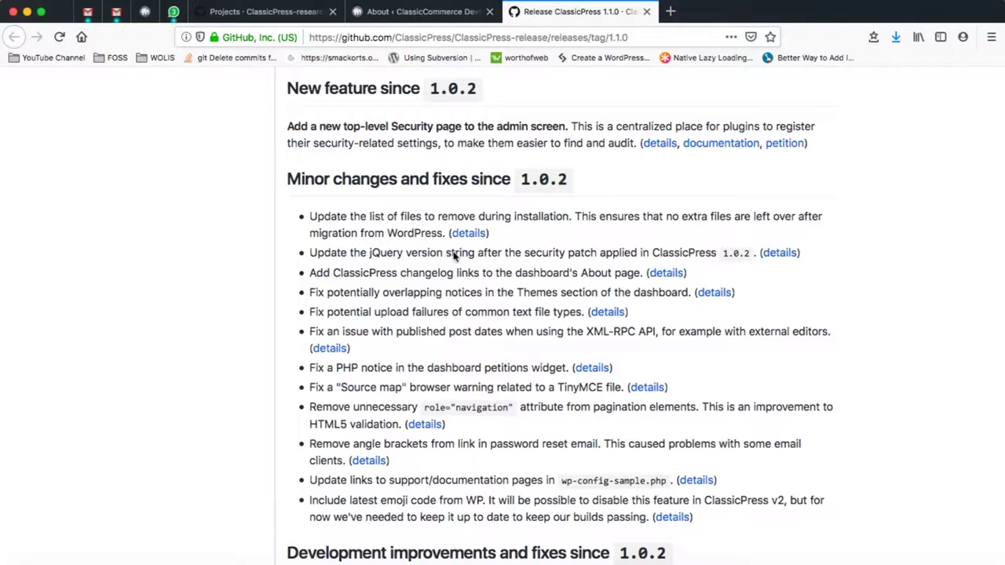
scroll(462, 267, "down", 2)
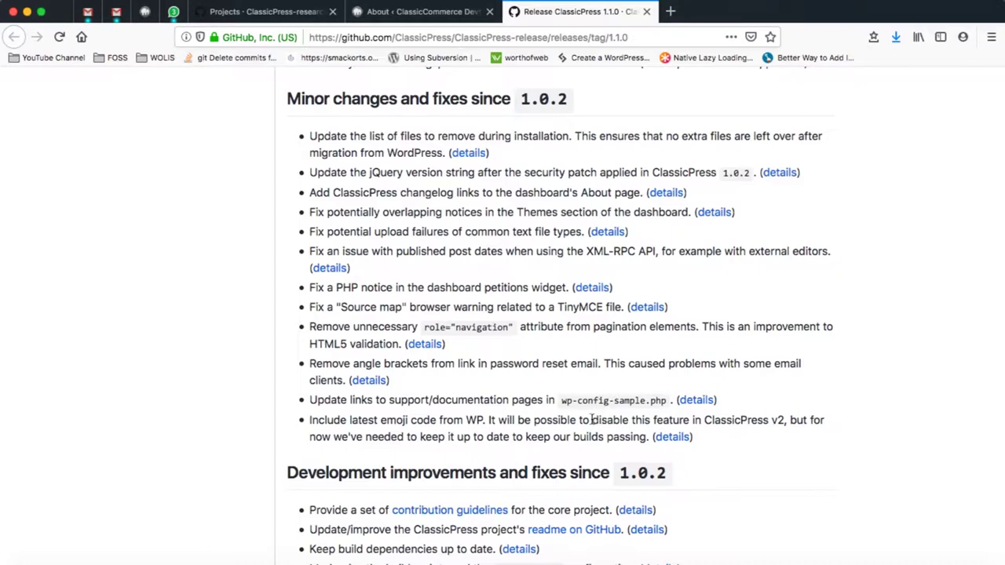
scroll(592, 420, "down", 3)
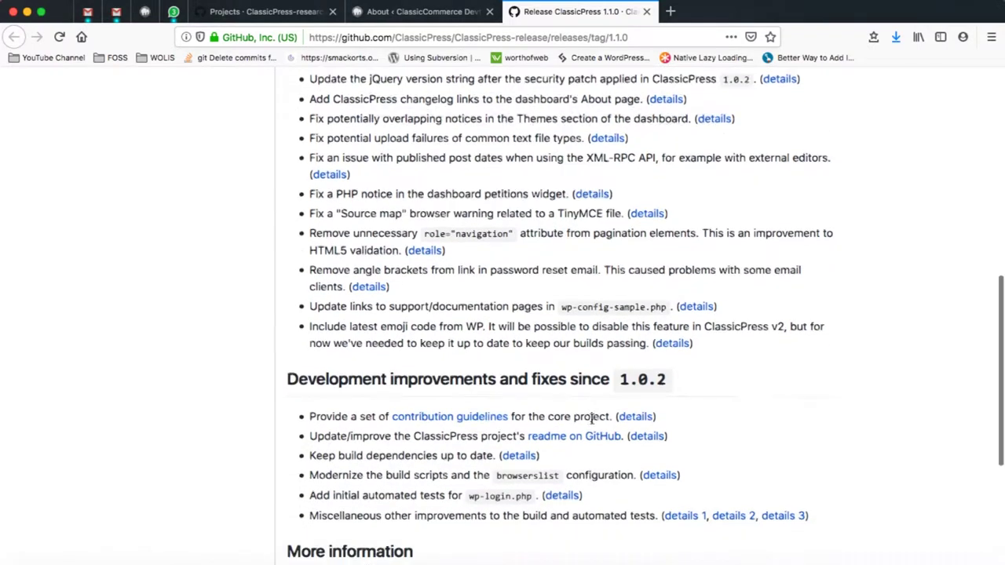
scroll(592, 419, "down", 3)
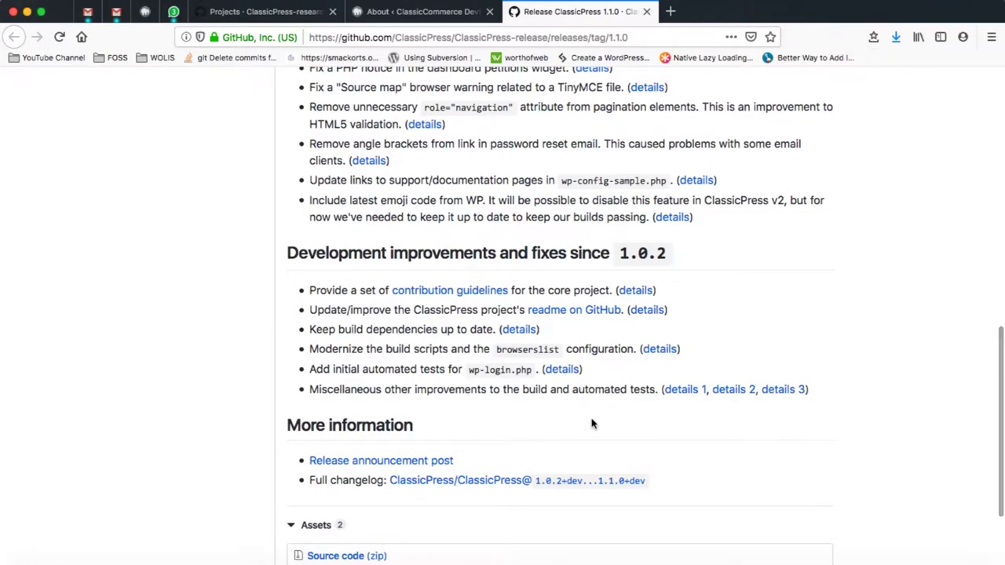
scroll(592, 422, "down", 1)
scroll(592, 424, "up", 6)
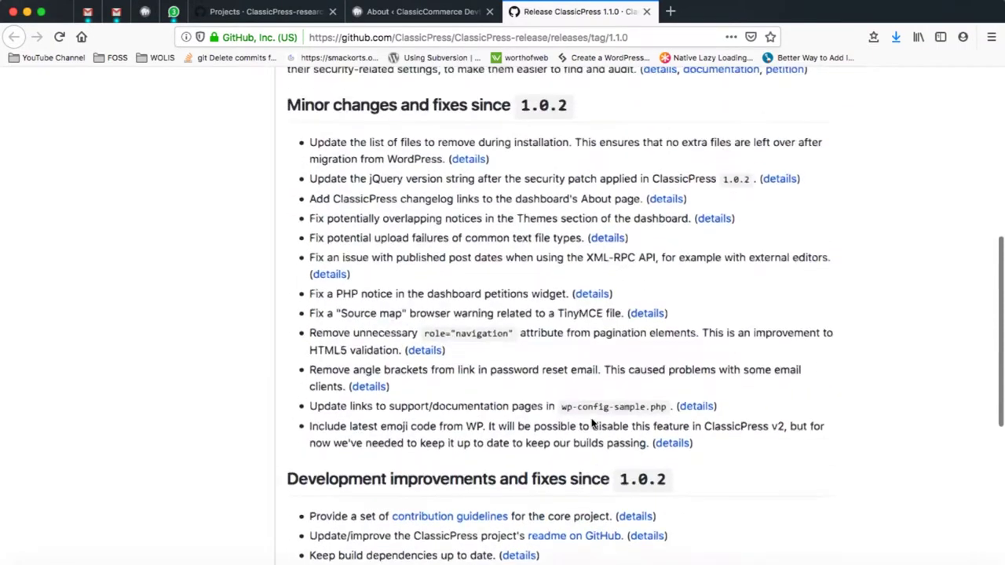
scroll(593, 424, "down", 8)
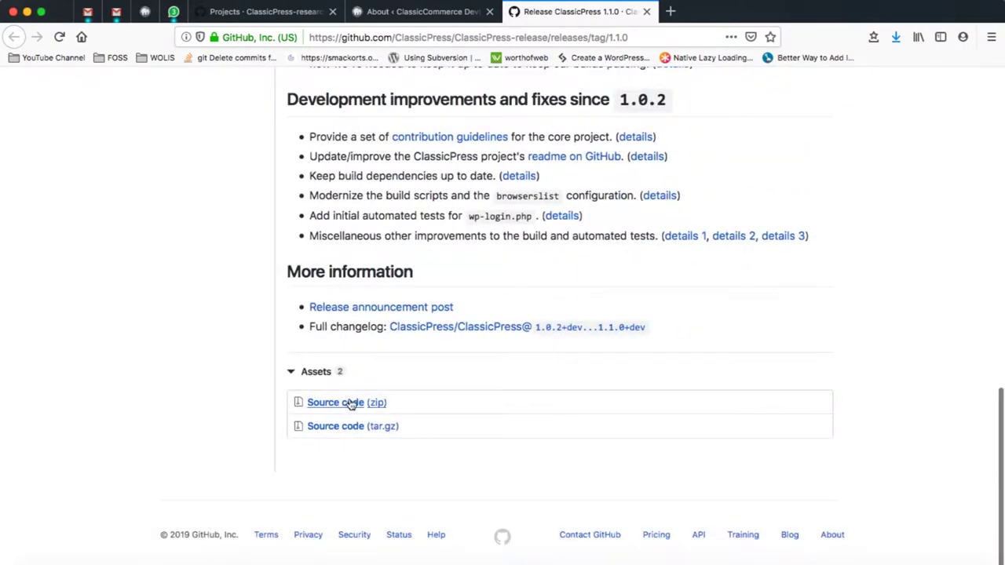
Copy the Source code (zip) link, then go to Tools > Switch to ClassicPress in the admin.
right_click(351, 403)
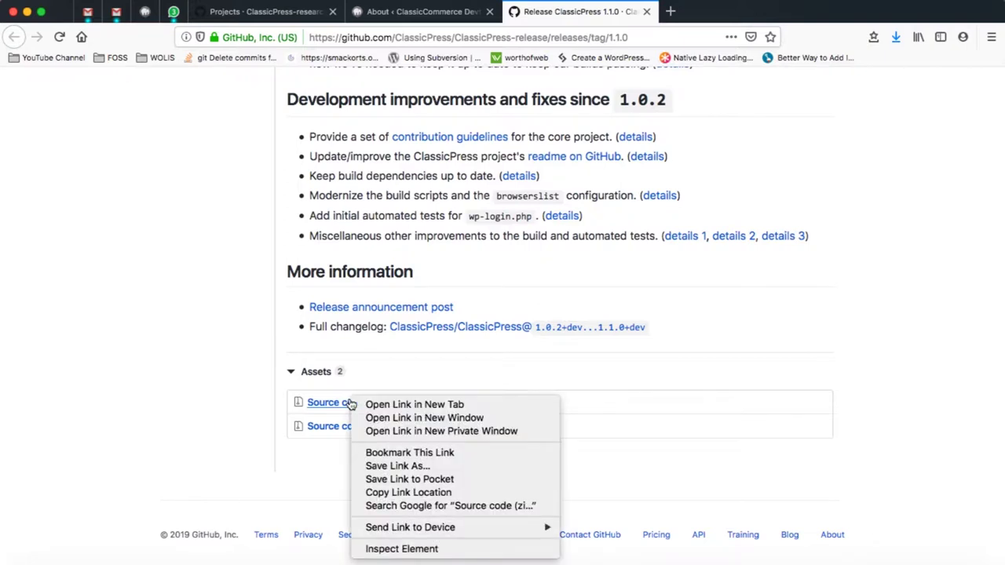
left_click(400, 493)
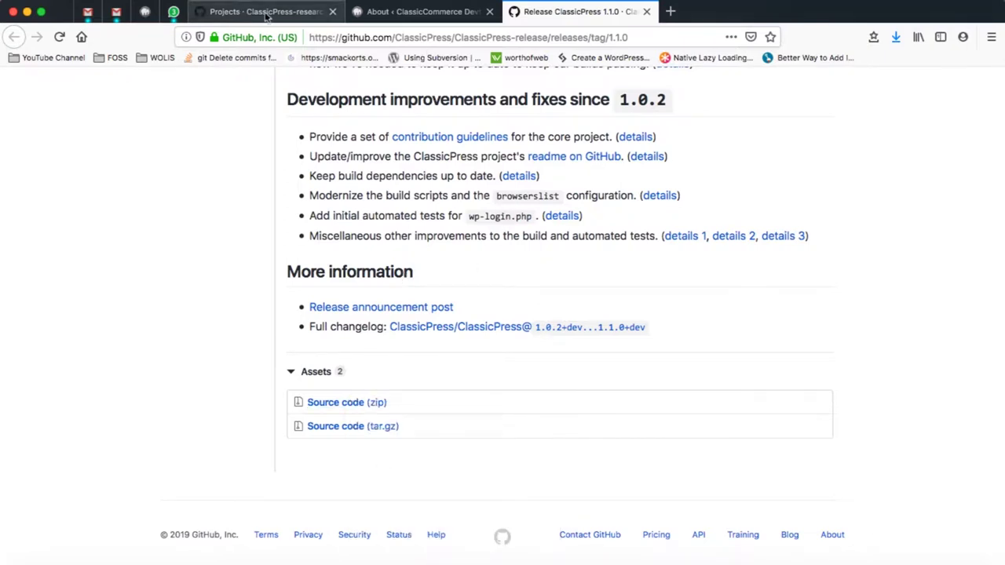
left_click(385, 11)
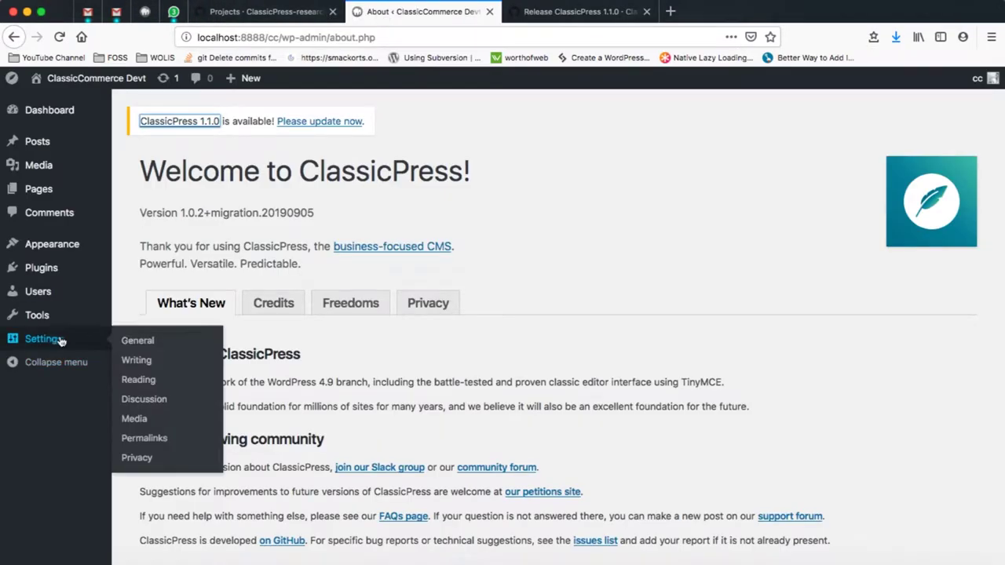
mouse_move(90, 315)
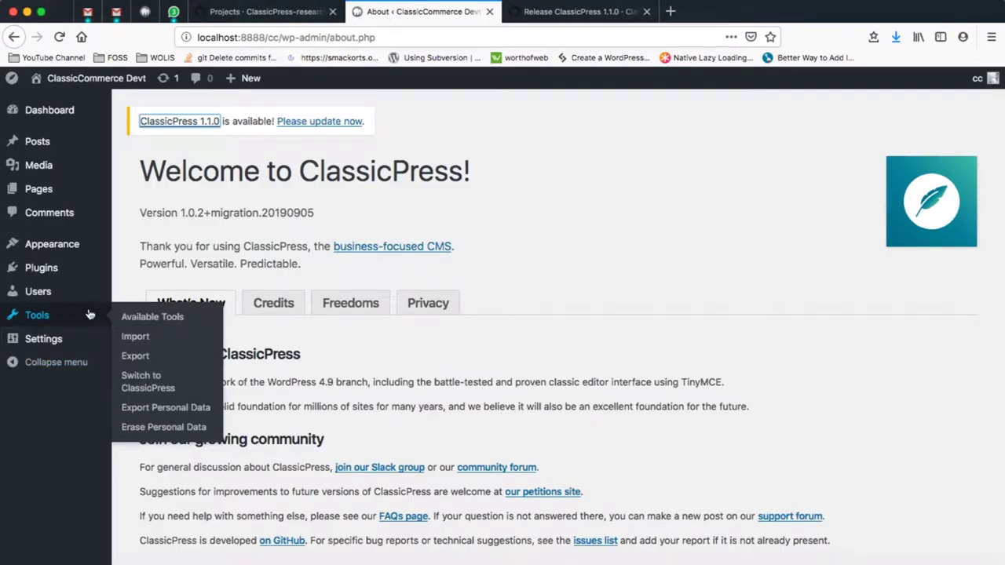
left_click(154, 381)
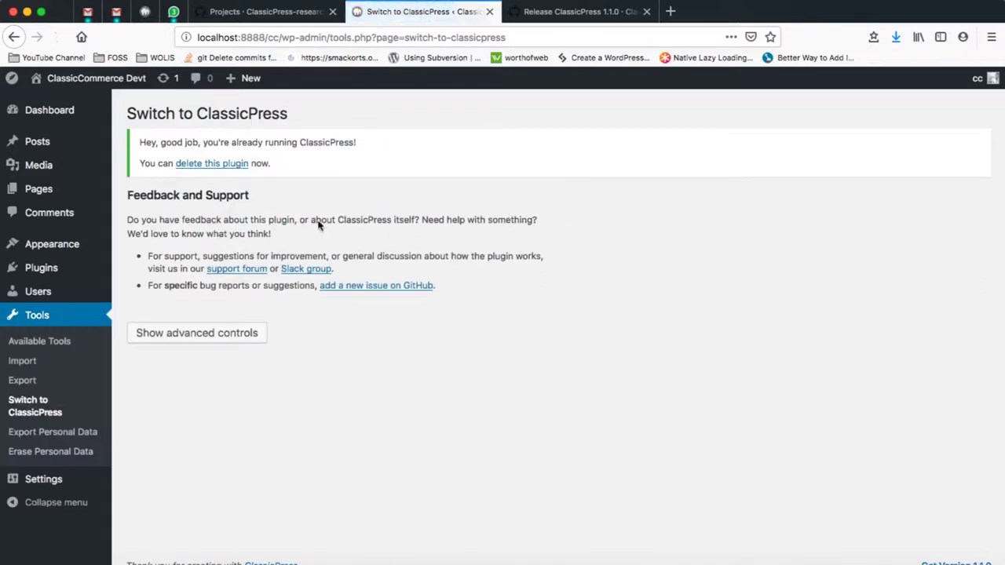
Paste the 1.1.0 zip link as the advanced Build URL and run the custom migration.
left_click(240, 336)
left_click(255, 459)
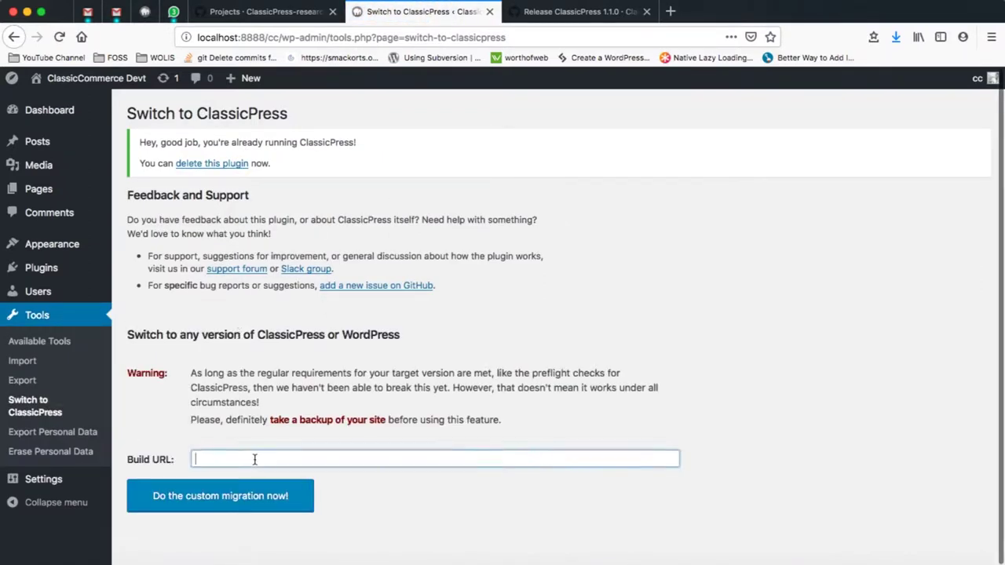
key("super+v")
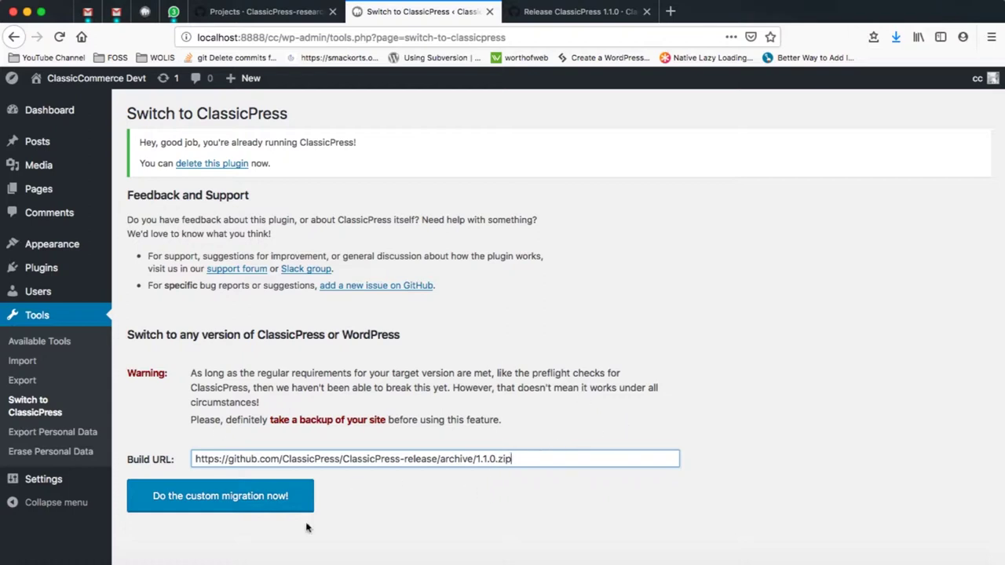
left_click(242, 498)
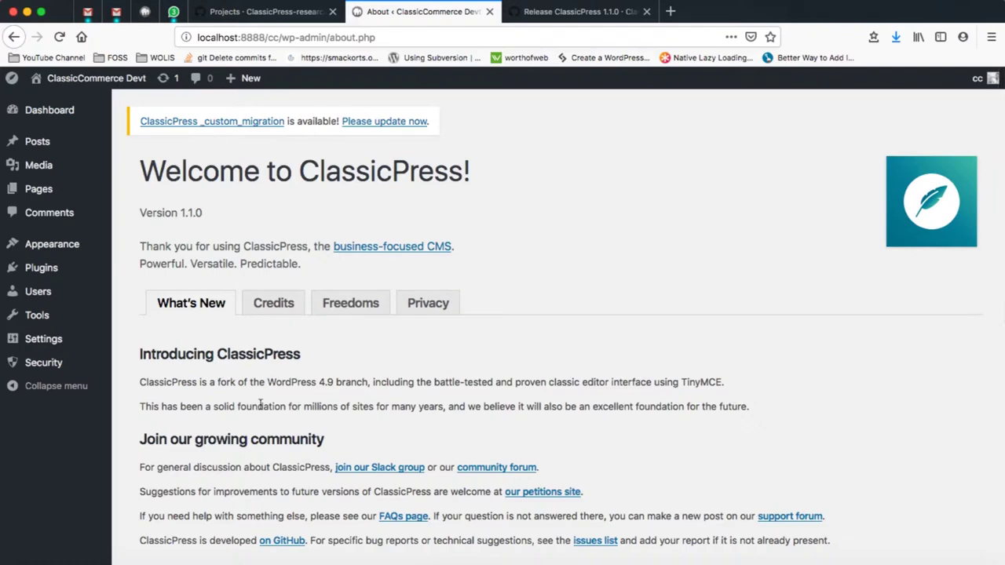
scroll(658, 335, "down", 3)
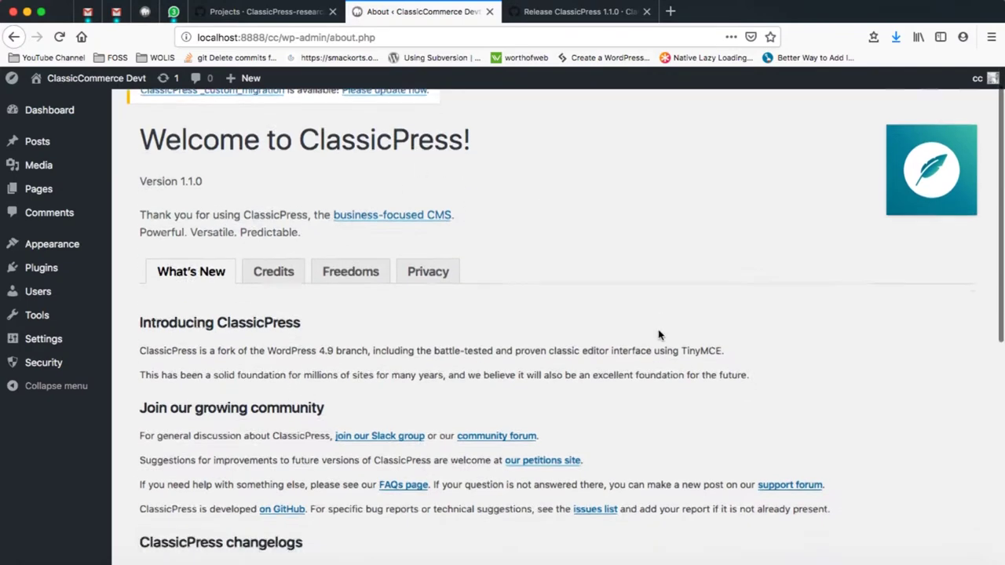
scroll(657, 335, "up", 3)
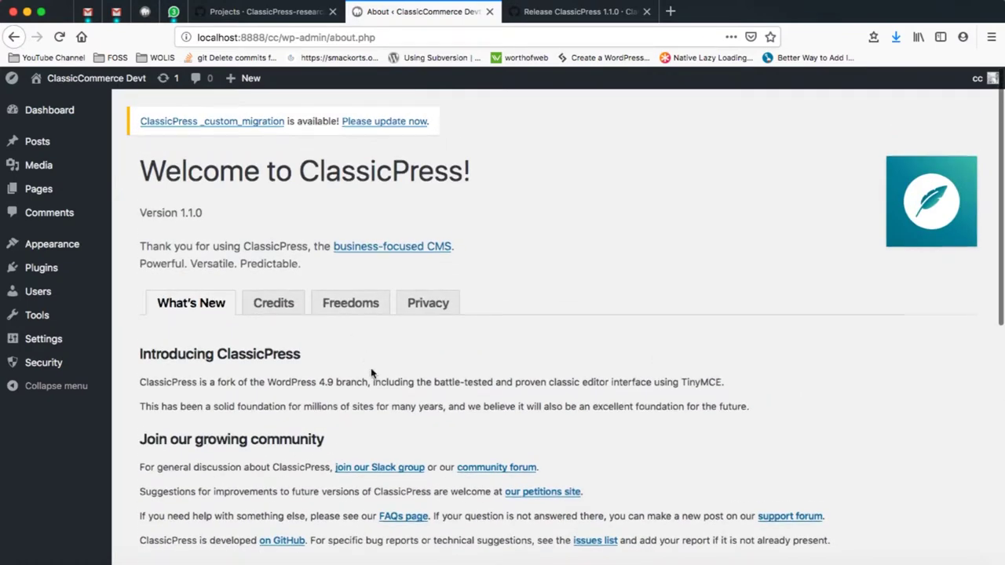
scroll(369, 365, "down", 4)
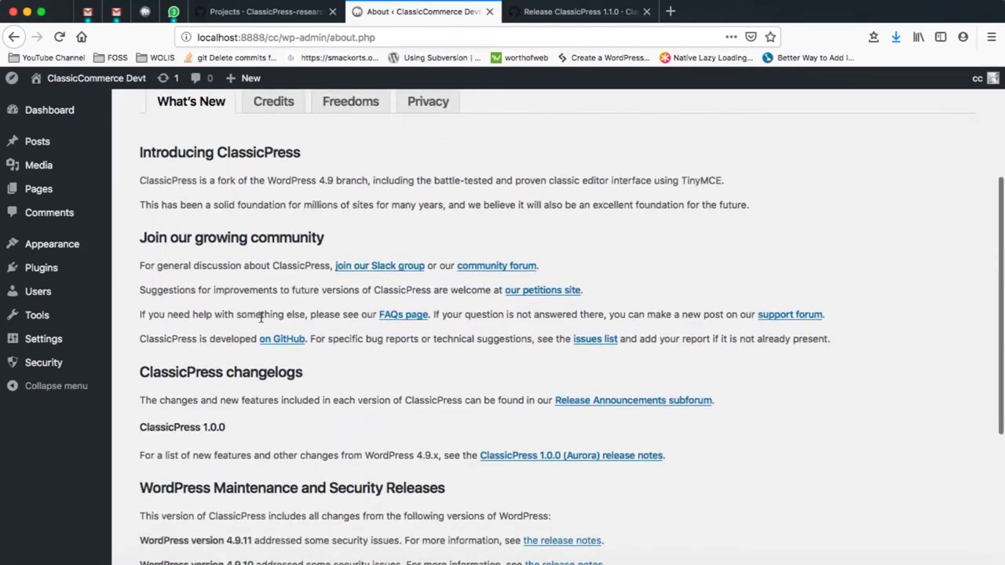
scroll(261, 320, "down", 5)
scroll(261, 320, "up", 10)
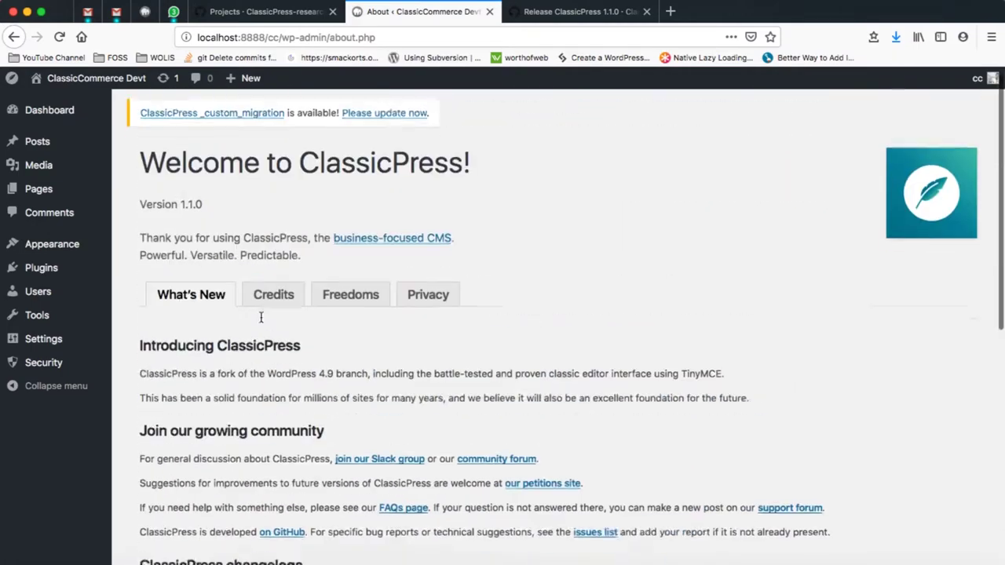
left_click(43, 363)
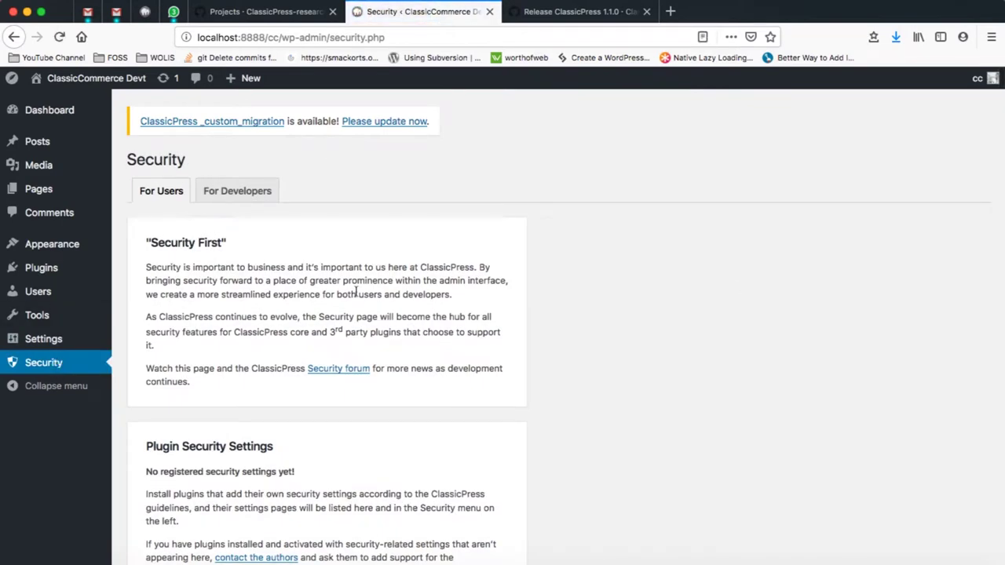
Look over the Security page's Security First overview, then switch to its For Developers section.
scroll(239, 346, "down", 2)
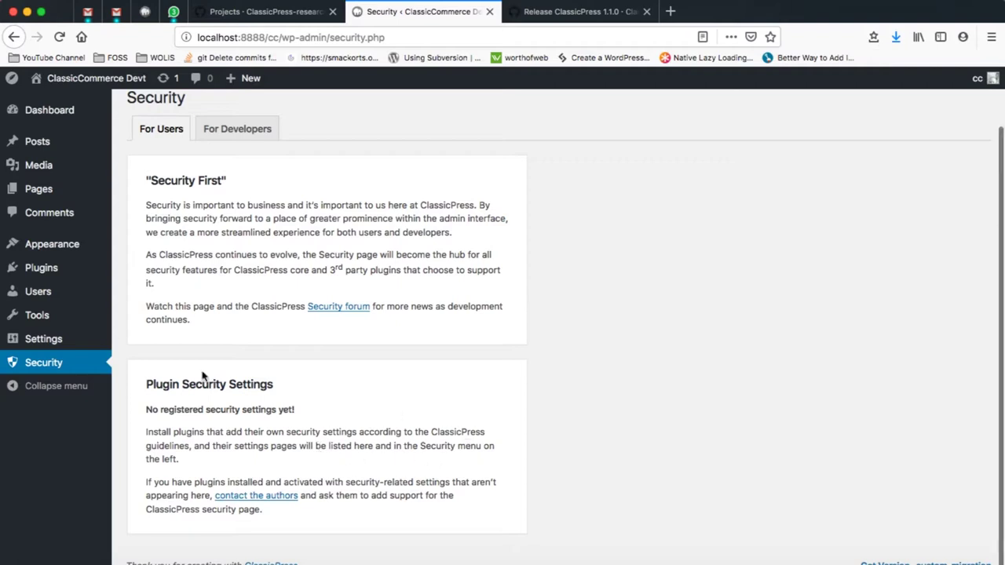
left_click(260, 135)
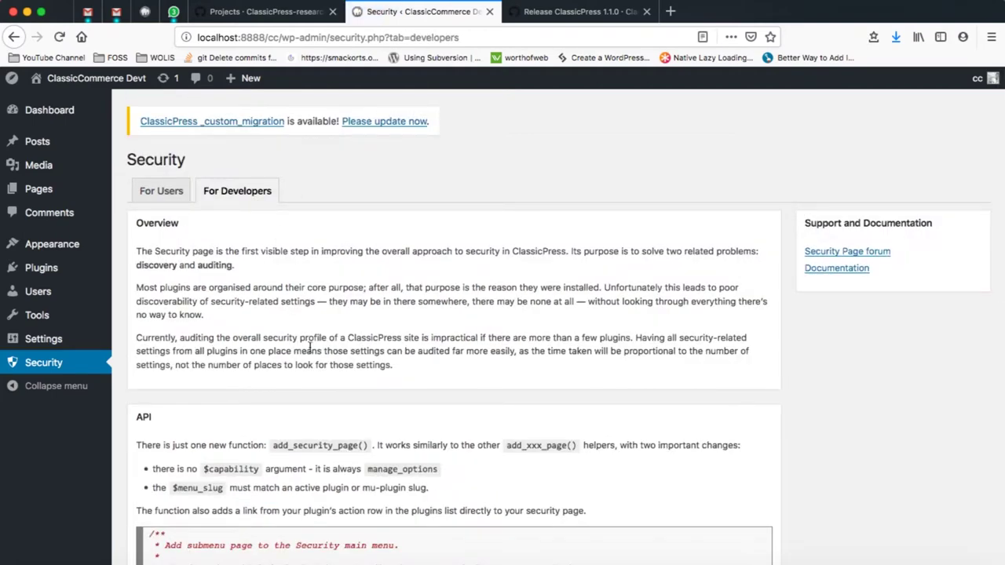
Read through the add_security_page() API and Usage sections of the For Developers documentation.
scroll(310, 350, "down", 10)
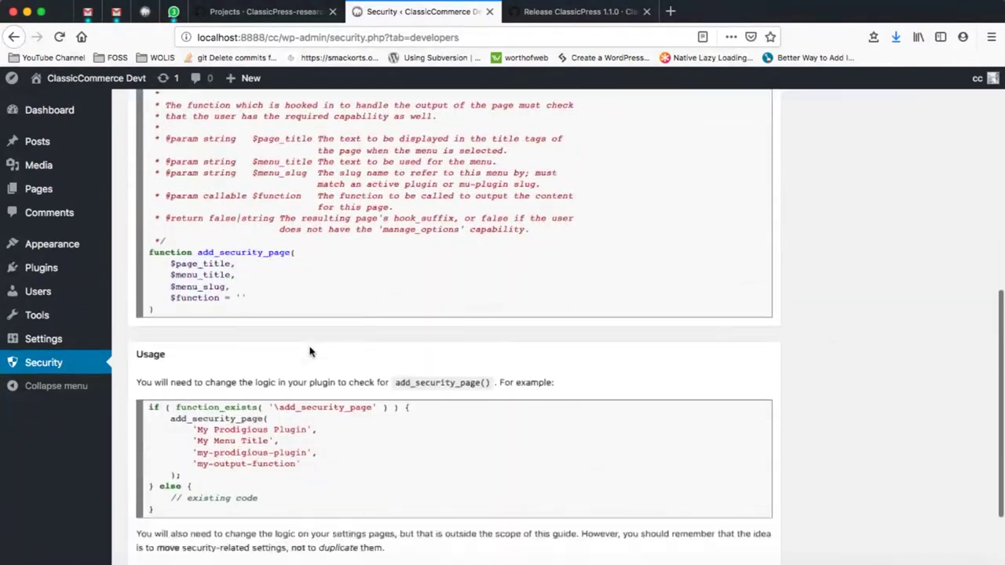
scroll(310, 351, "down", 2)
scroll(310, 350, "up", 3)
scroll(332, 250, "down", 2)
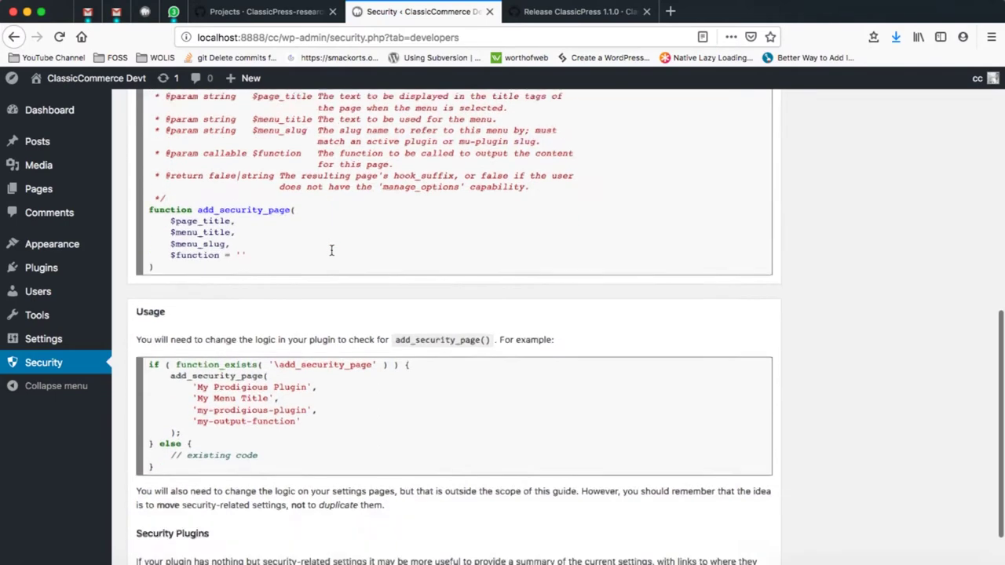
scroll(331, 250, "down", 2)
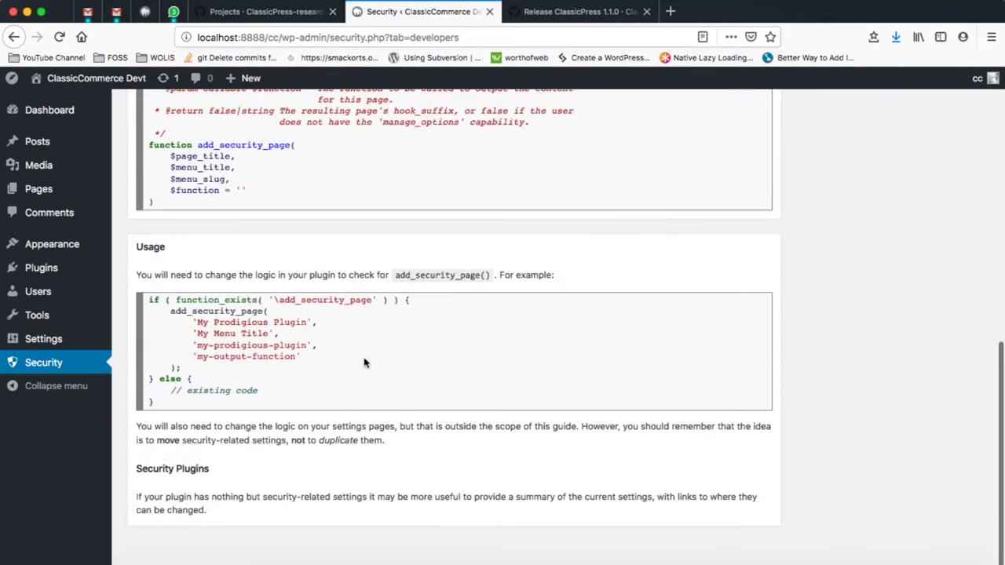
scroll(392, 374, "down", 1)
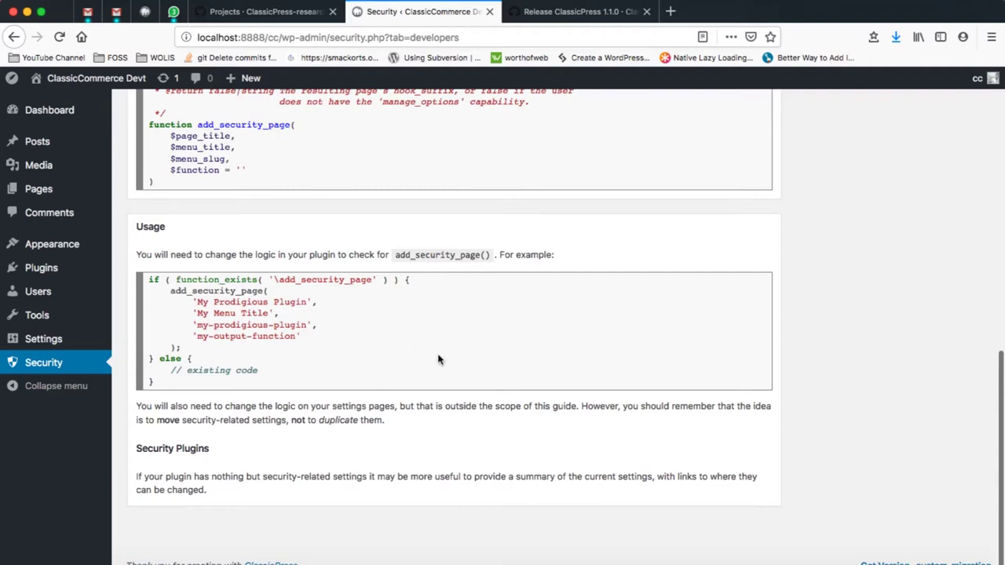
scroll(438, 360, "up", 10)
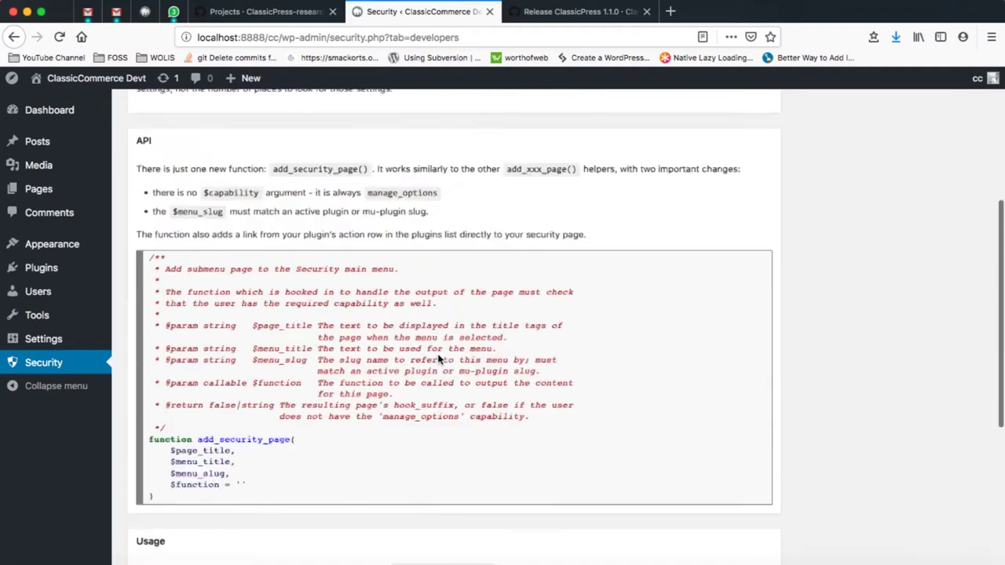
scroll(325, 424, "down", 3)
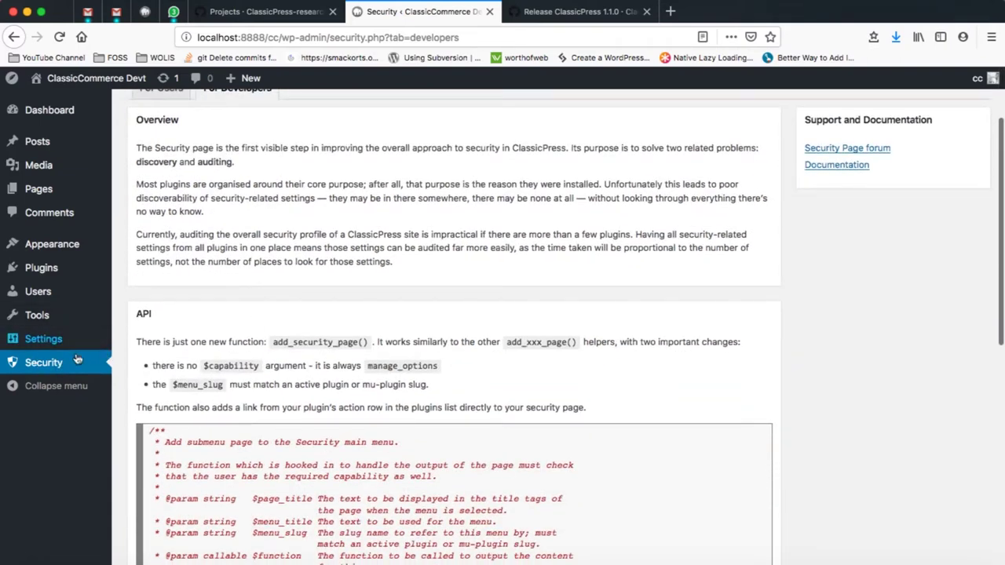
scroll(301, 463, "down", 10)
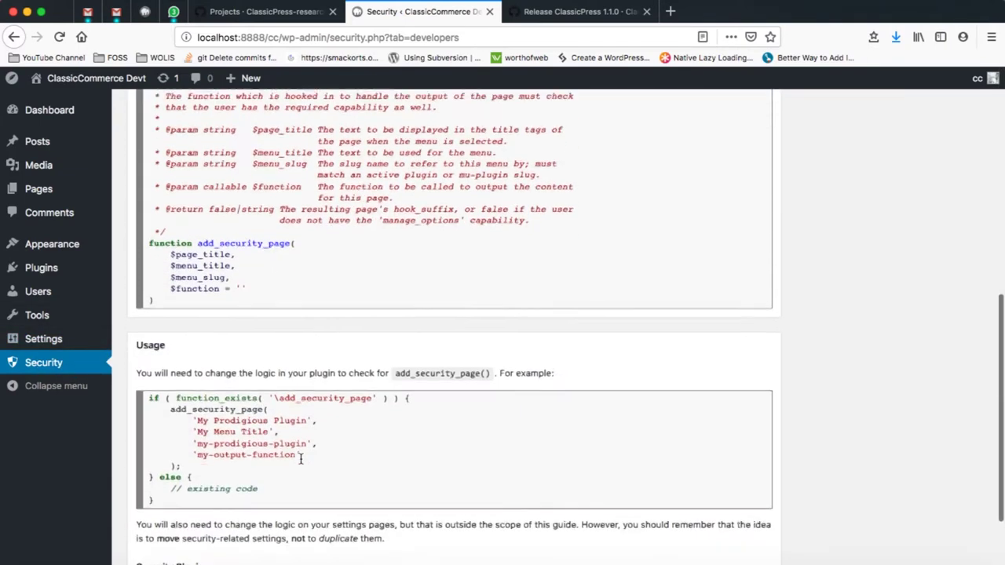
scroll(301, 463, "up", 12)
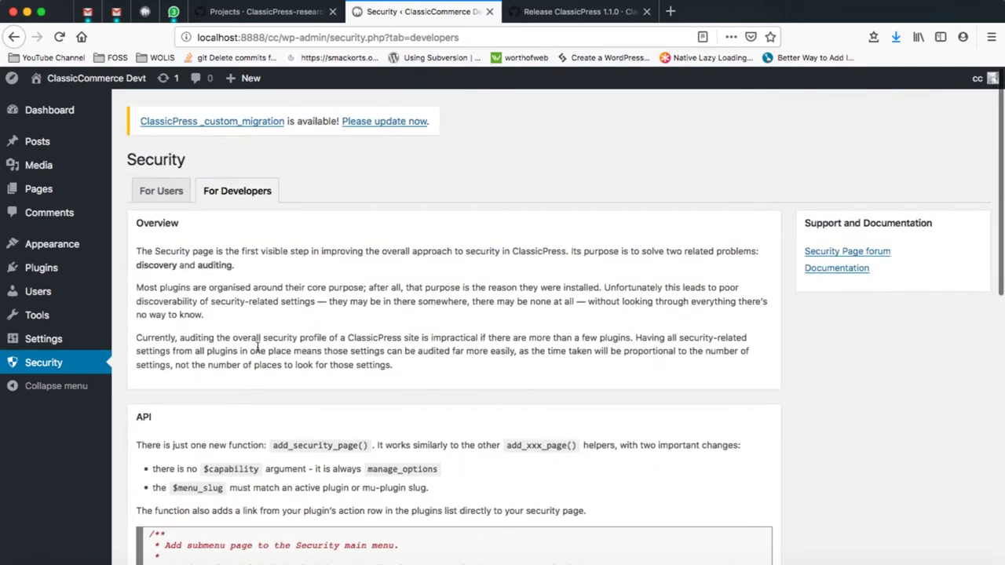
scroll(257, 347, "down", 4)
scroll(257, 346, "down", 2)
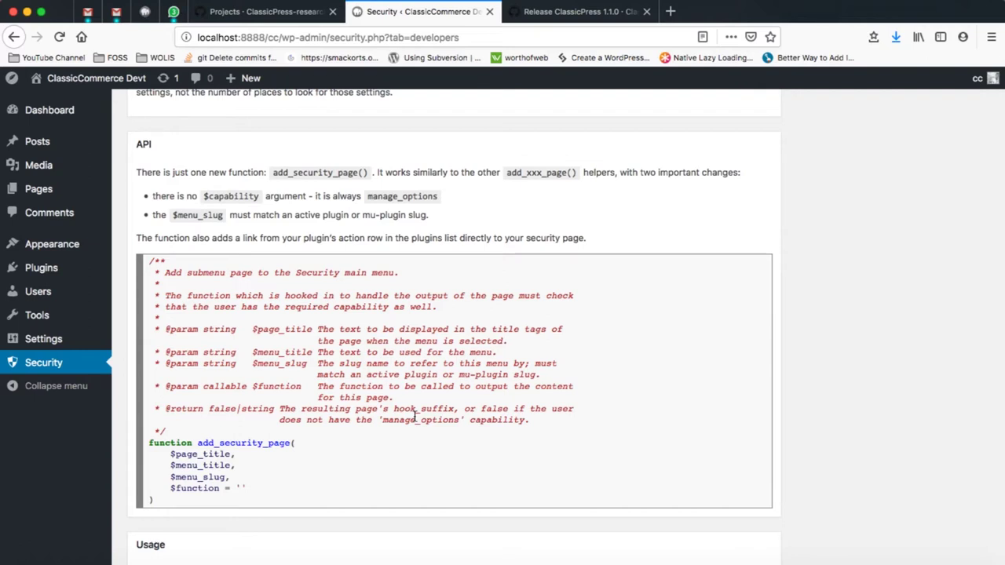
scroll(415, 416, "down", 5)
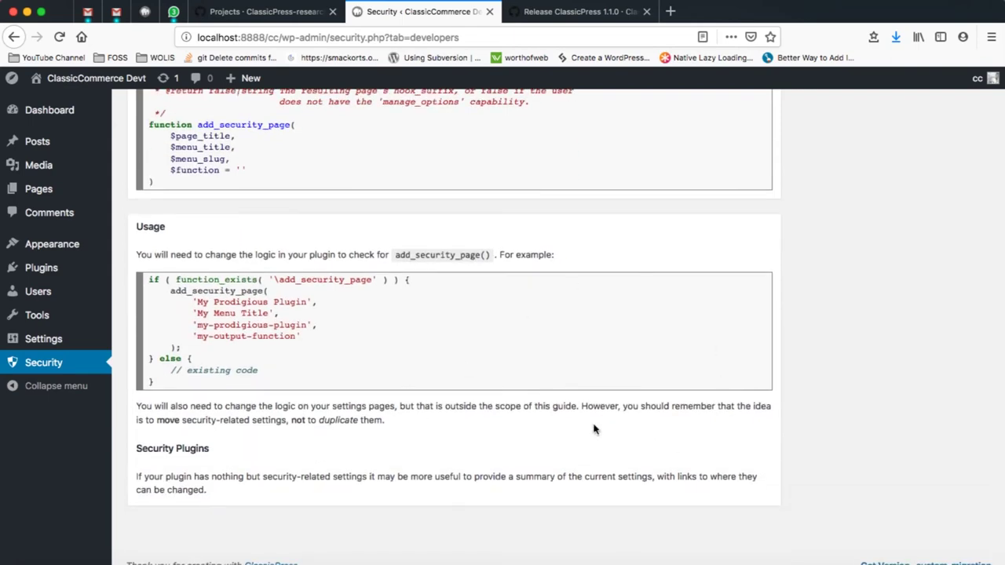
scroll(463, 461, "up", 3)
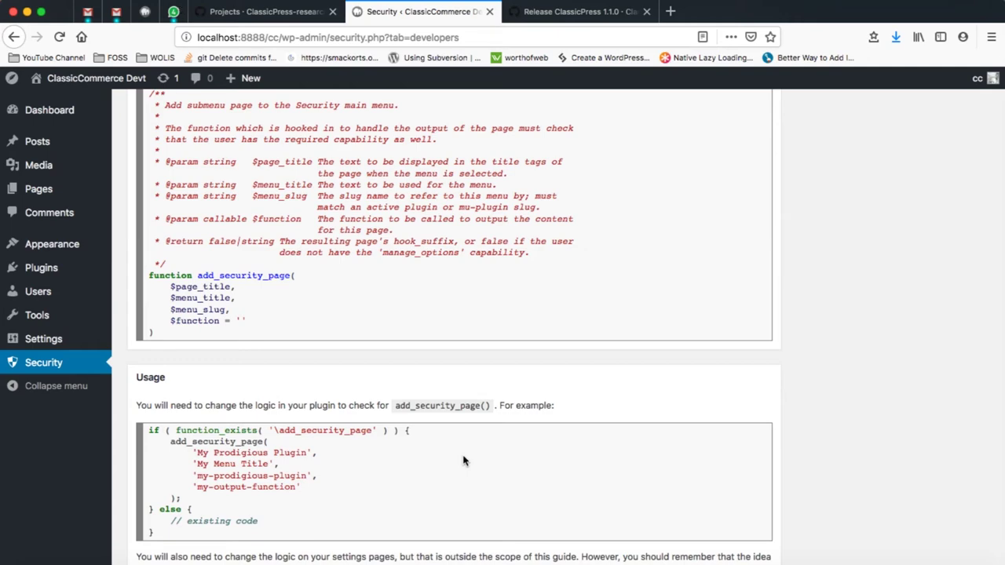
scroll(256, 374, "up", 8)
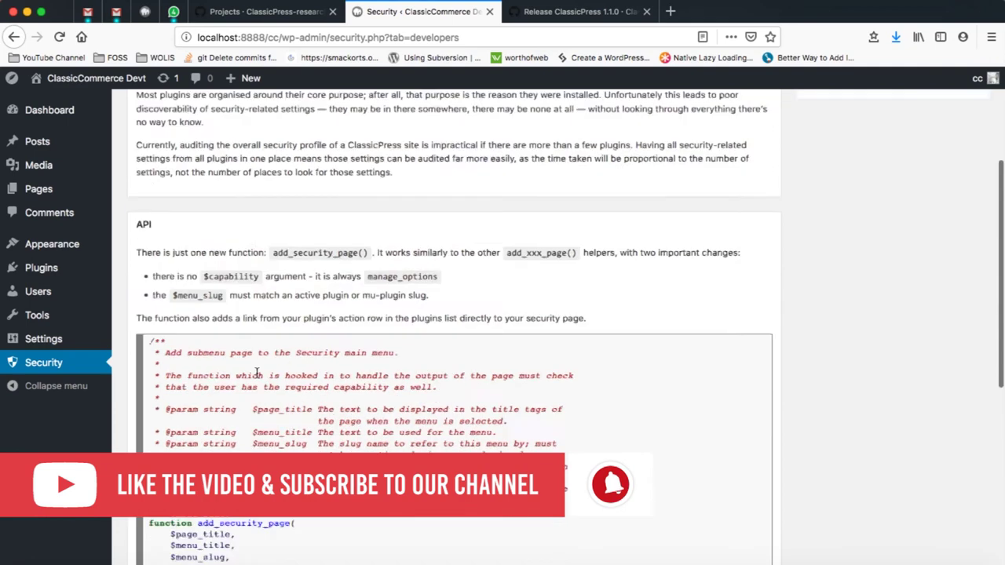